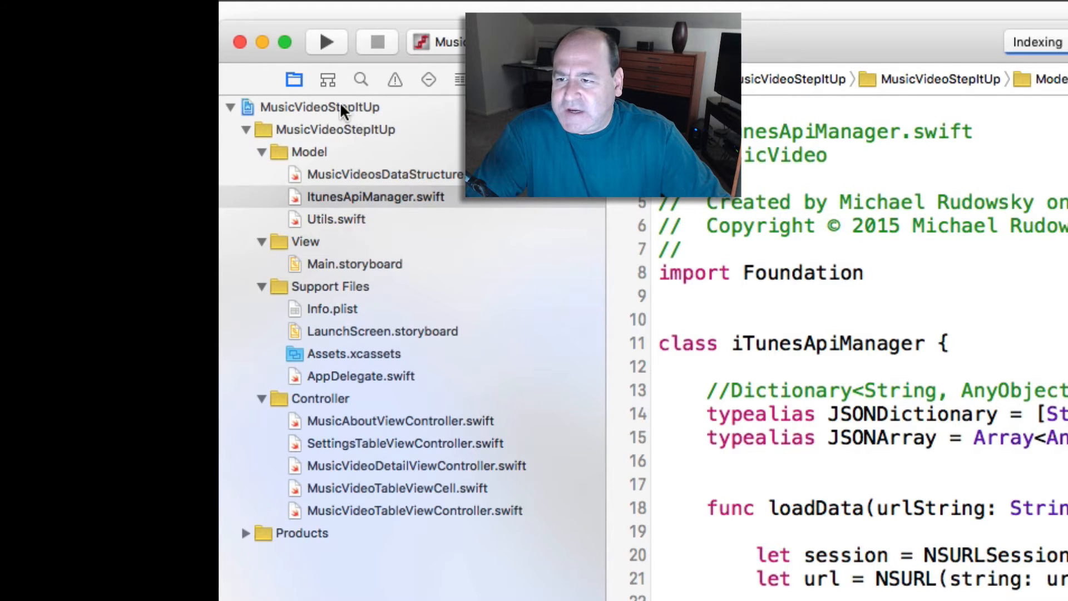
- Rename the MusicVideoStepItUp project to Music and apply the new name to all listed project content items
left_click(339, 105)
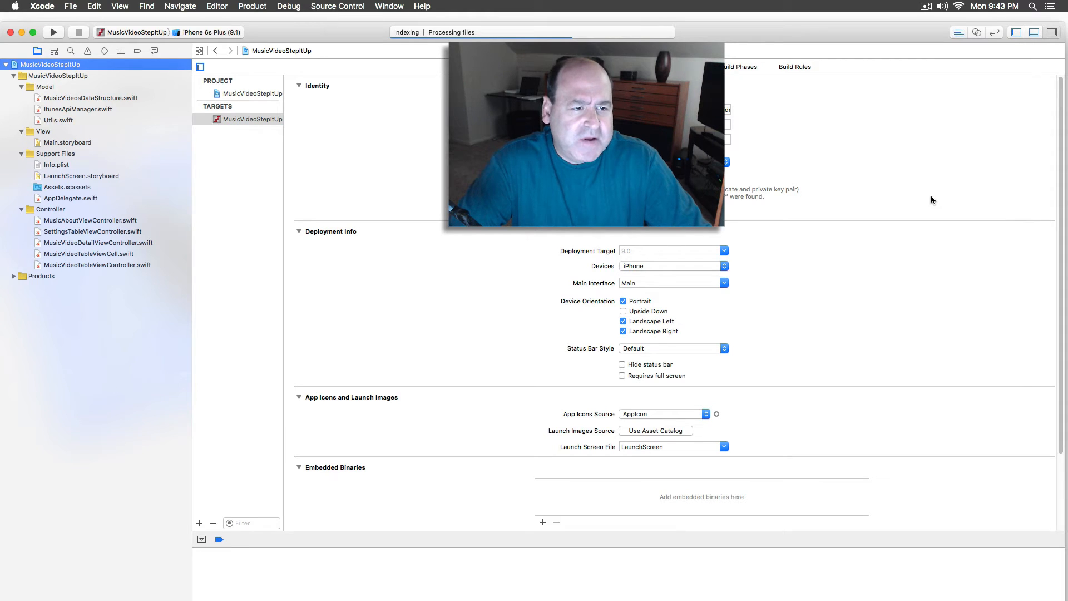
key("super+alt+0")
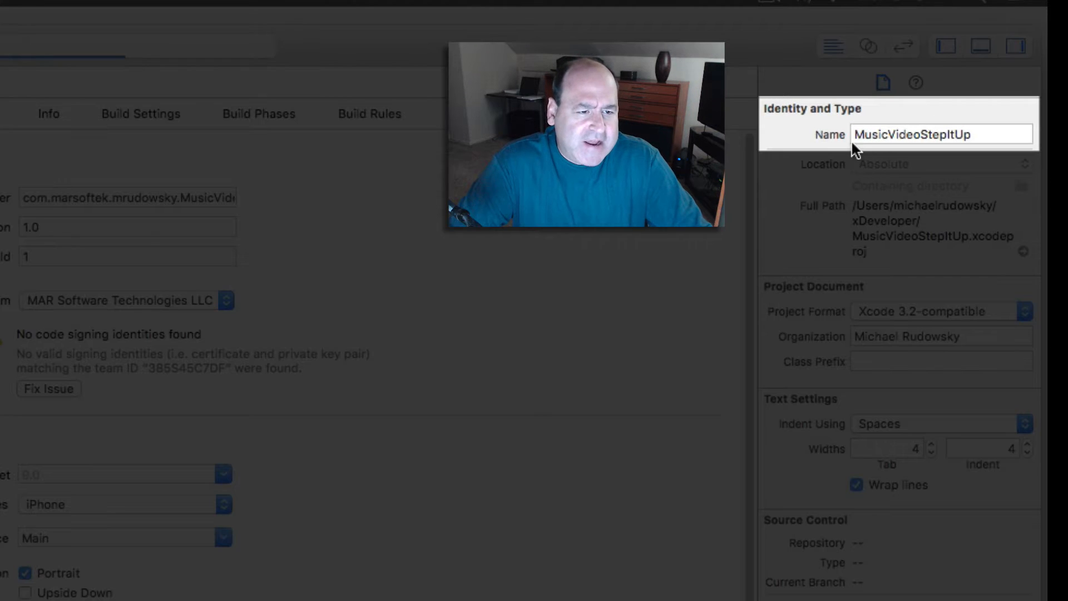
left_click(972, 135)
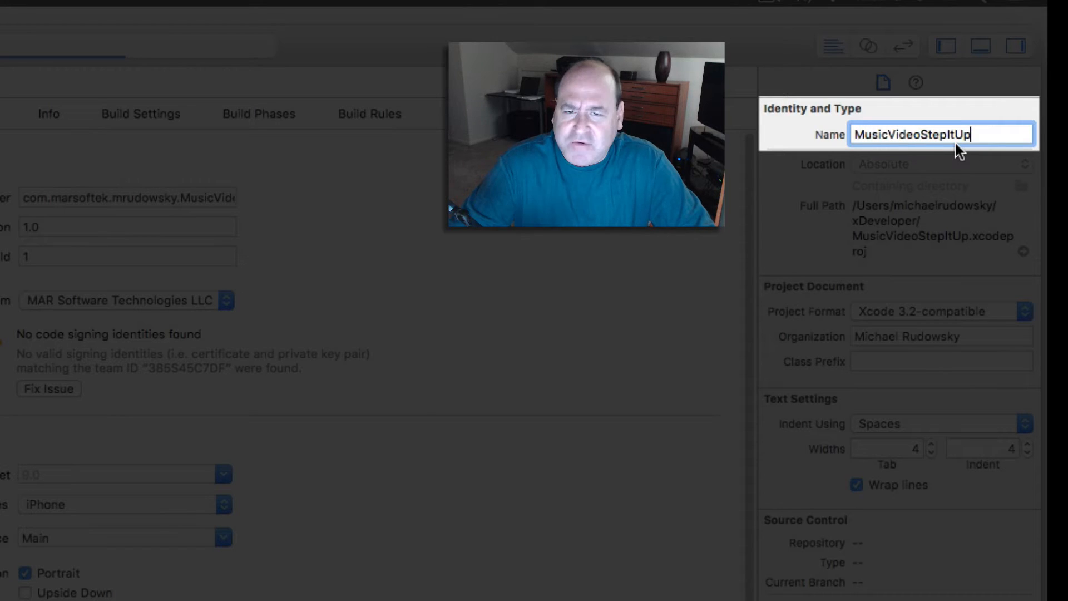
key("BackSpace")
key("BackSpace")
key("BackSpace")
key("BackSpace")
key("BackSpace")
key("BackSpace")
key("BackSpace")
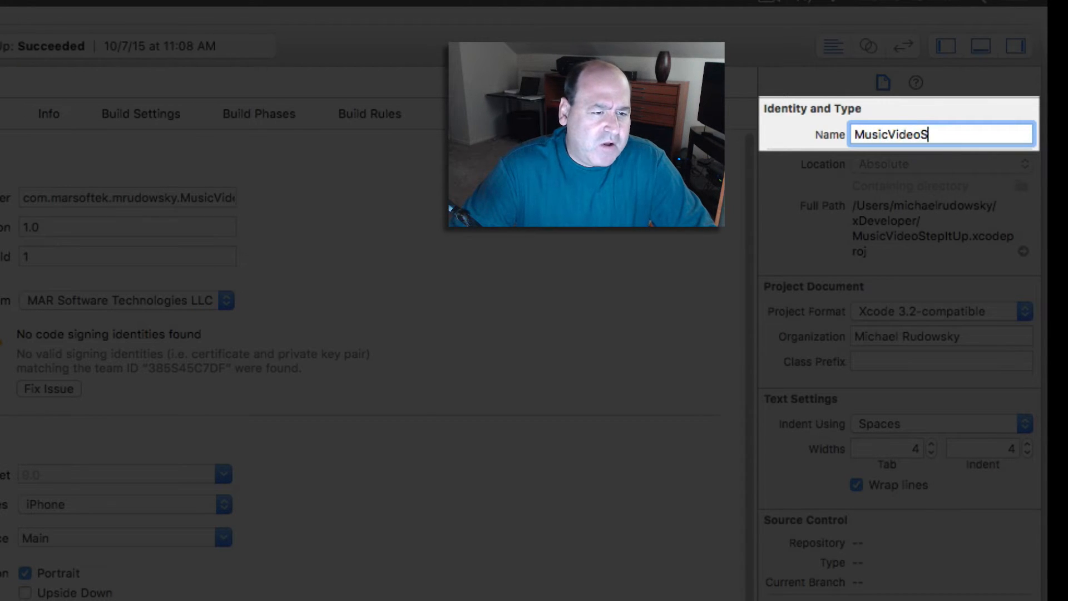
key("Return")
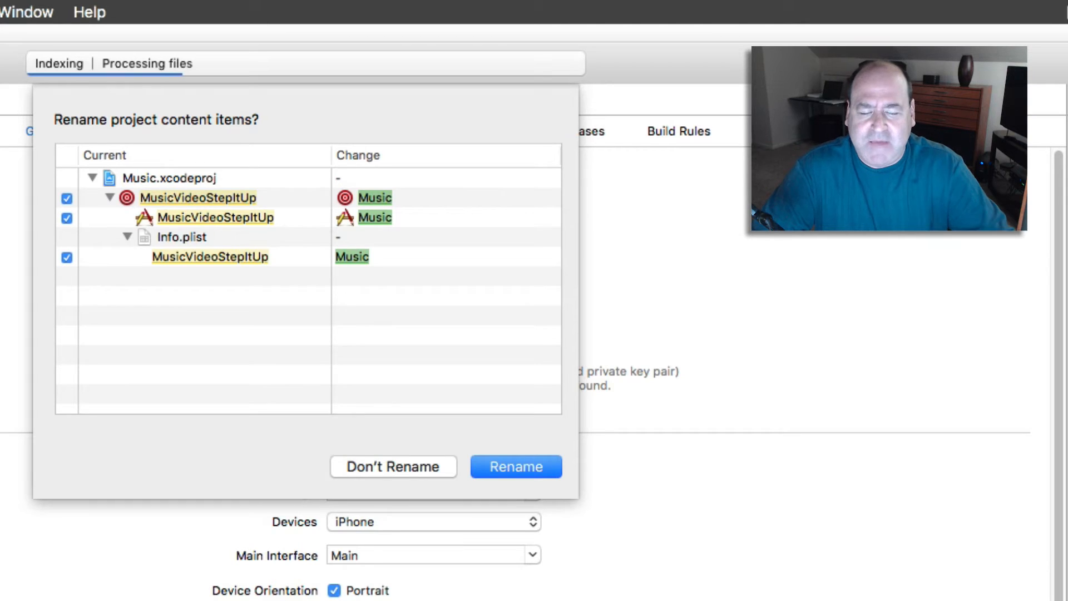
left_click(521, 466)
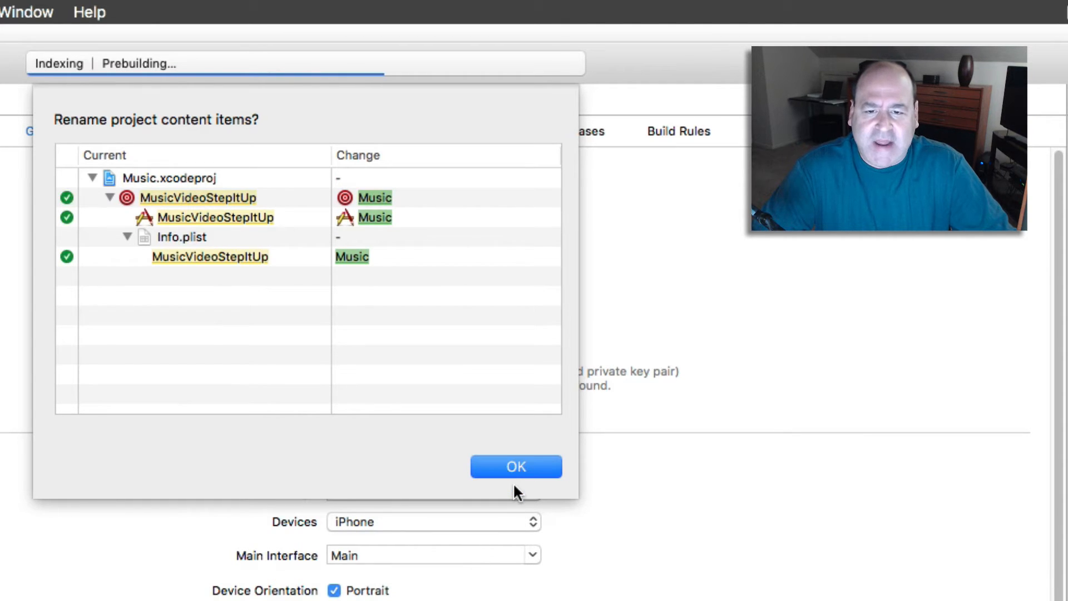
key("Return")
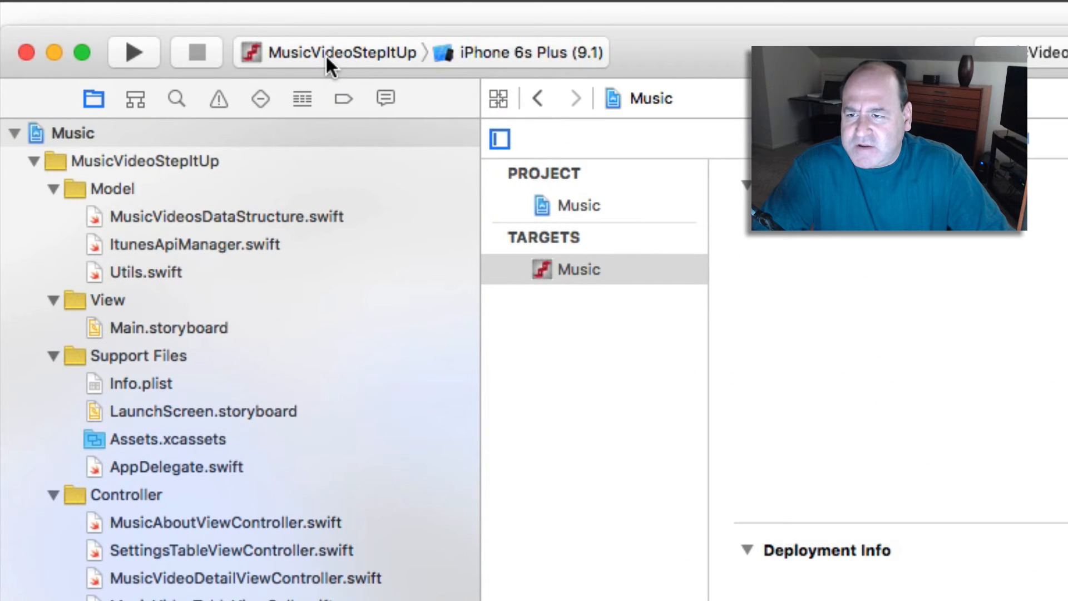
- Try to rename the MusicVideoStepItUp scheme in the scheme manager to match the project's new name
left_click(328, 55)
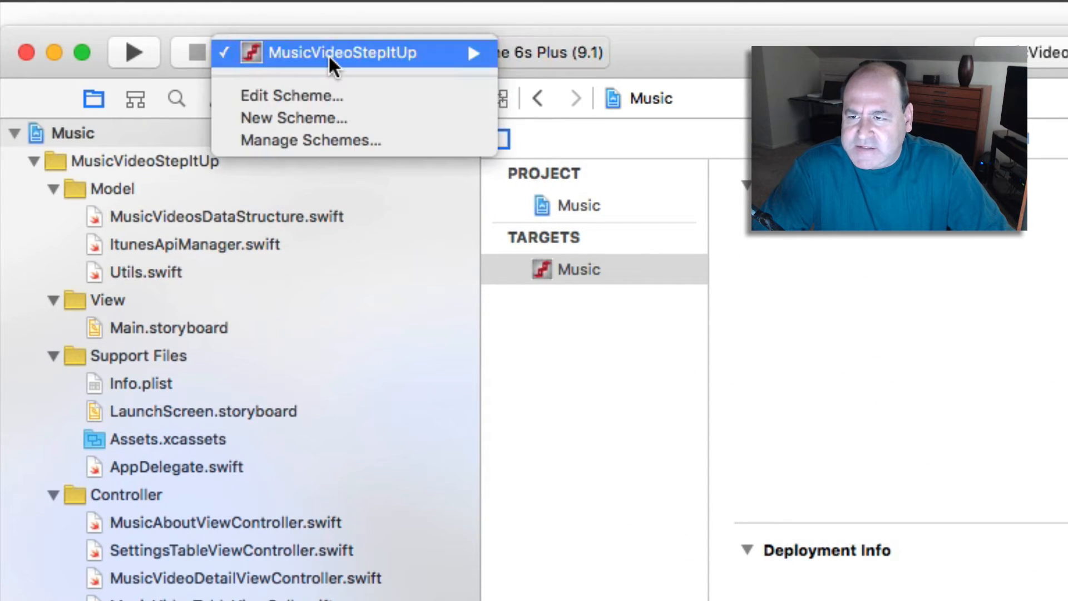
left_click(310, 145)
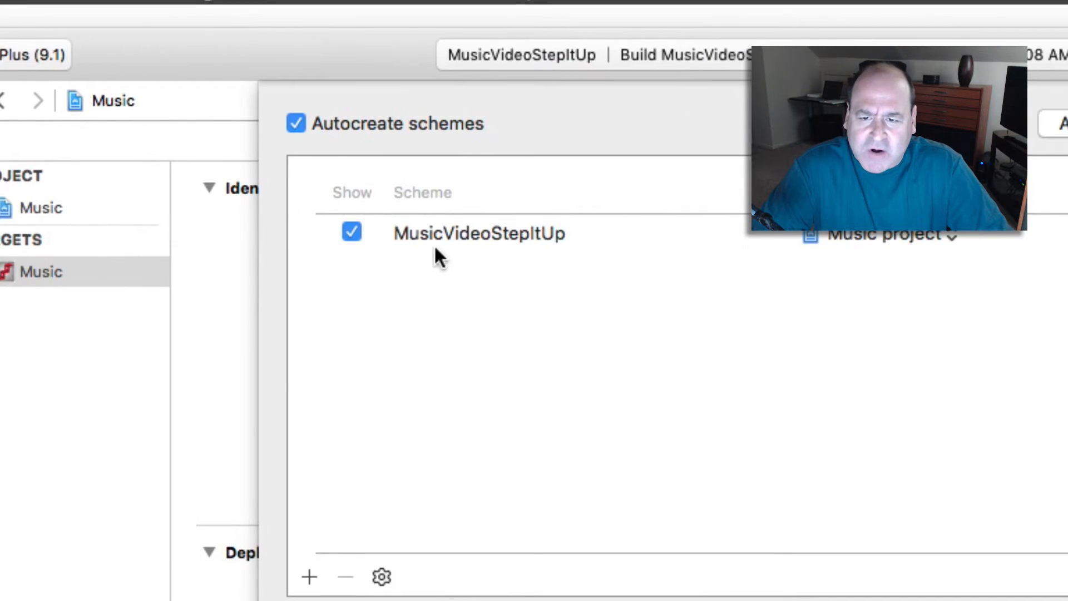
left_click(453, 238)
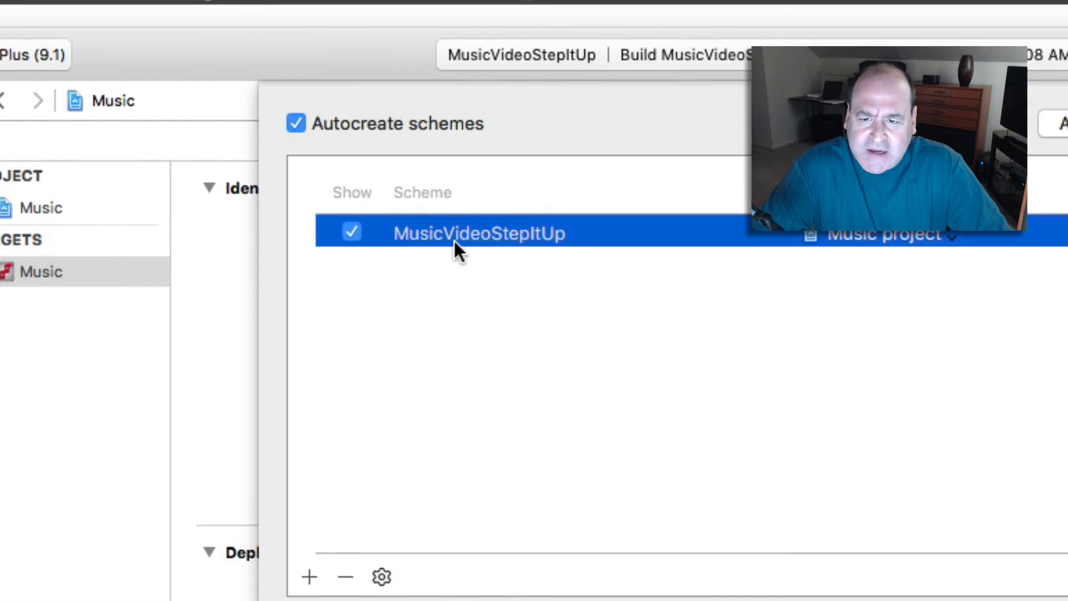
left_click(458, 235)
left_click(576, 235)
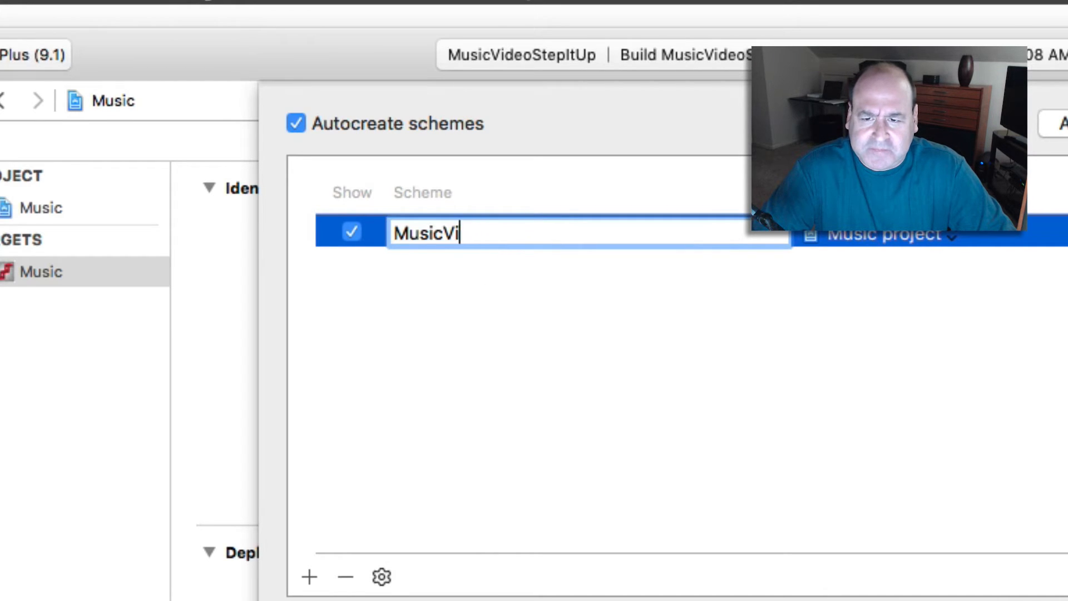
left_click(1067, 600)
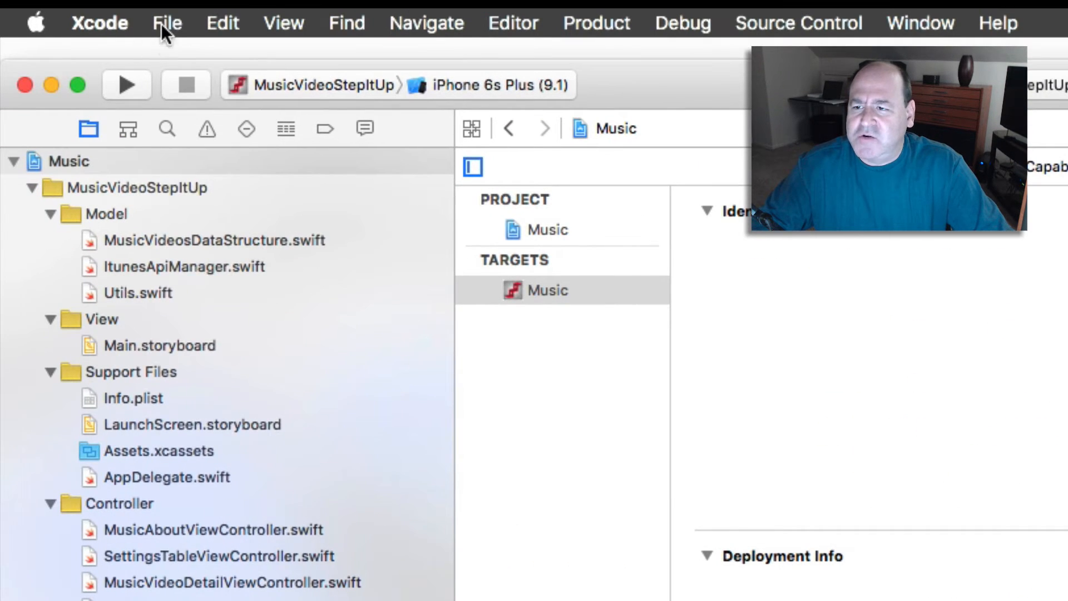
- Quit Xcode to return to the project folder in Finder
left_click(166, 25)
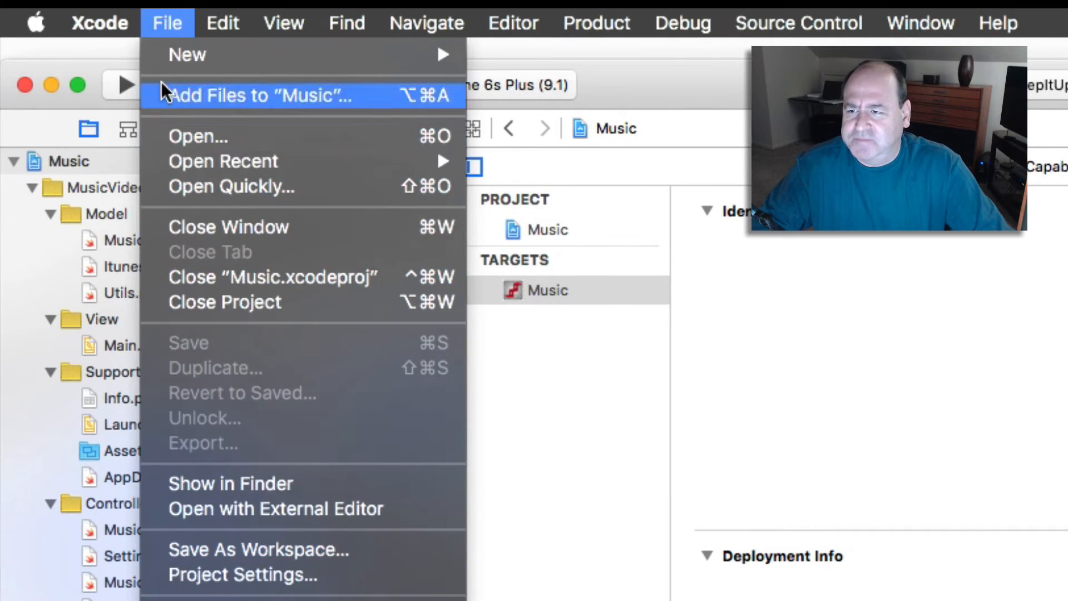
mouse_move(119, 28)
left_click(129, 316)
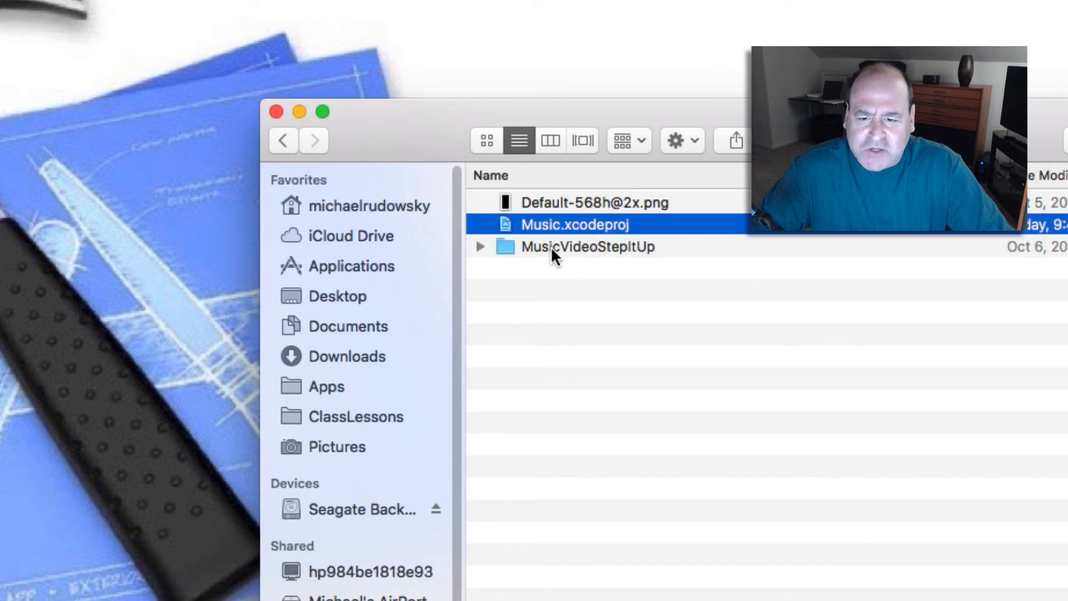
- Rename the MusicVideoStepItUp folder beside Music.xcodeproj to Music
left_click(551, 246)
right_click(552, 246)
left_click(605, 354)
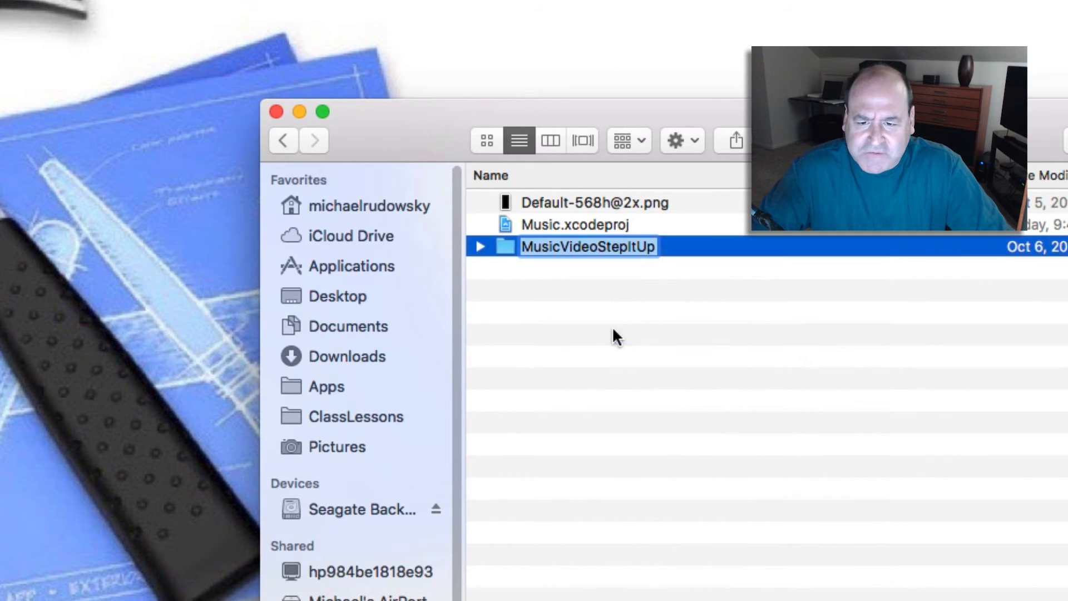
key("Right")
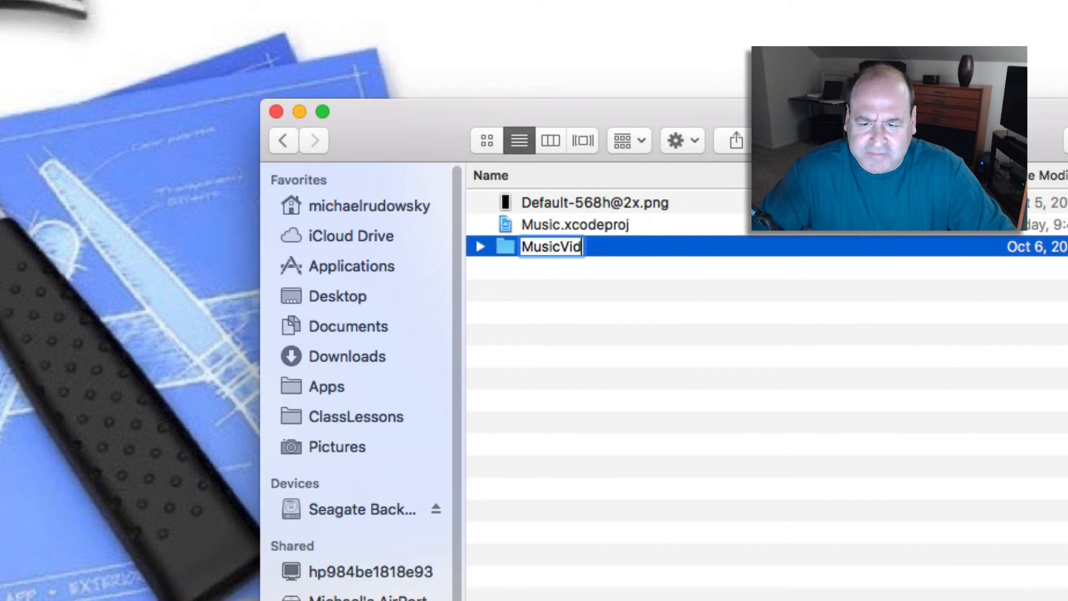
key("Return")
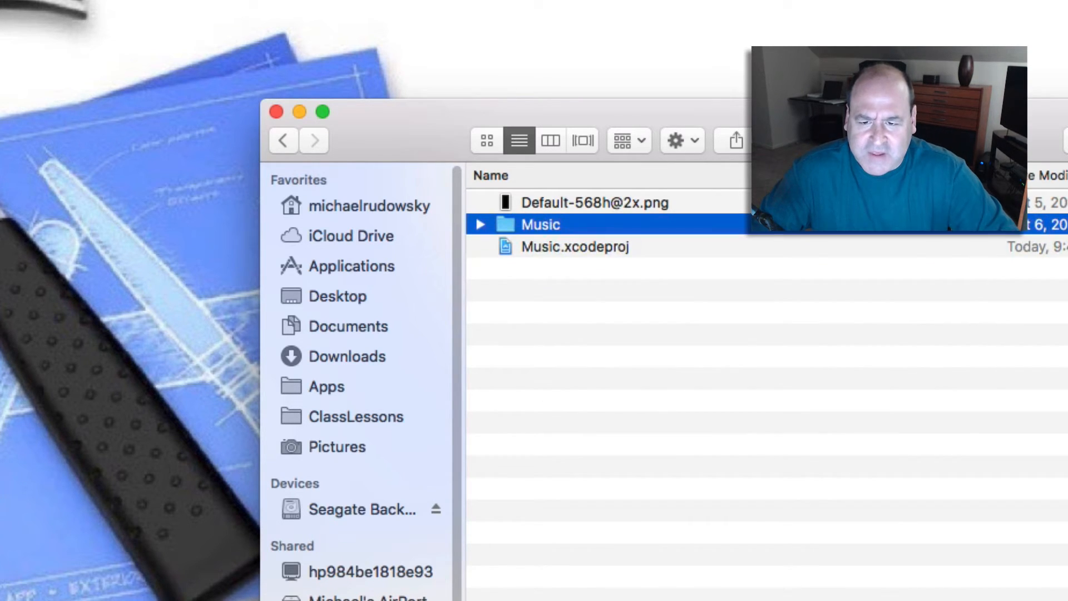
- Reopen Music.xcodeproj in Xcode and point the MusicVideoStepItUp group's location to the Music folder
double_click(562, 244)
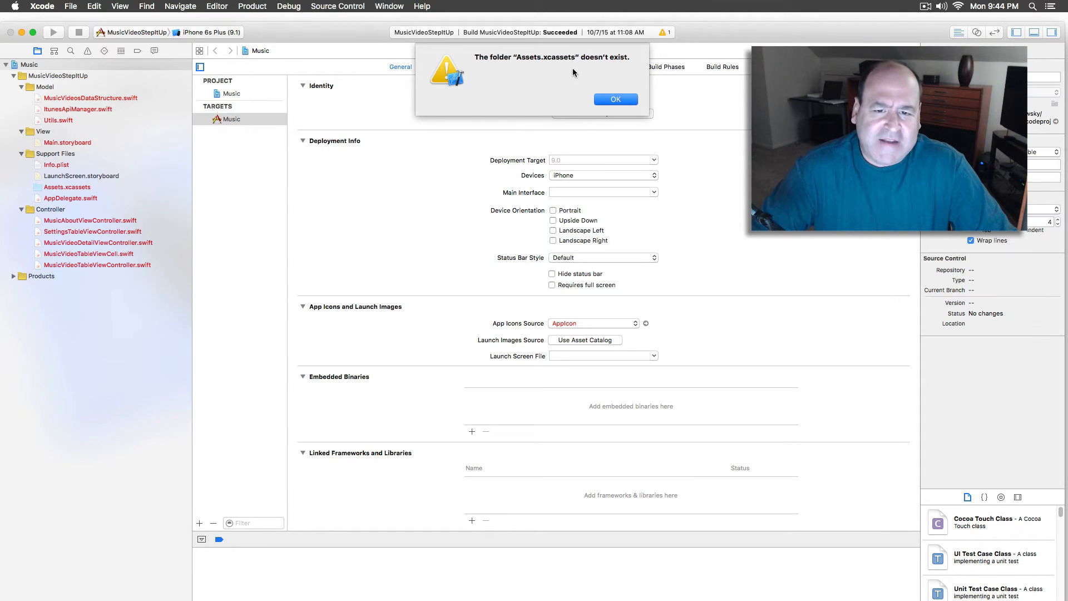
left_click(609, 102)
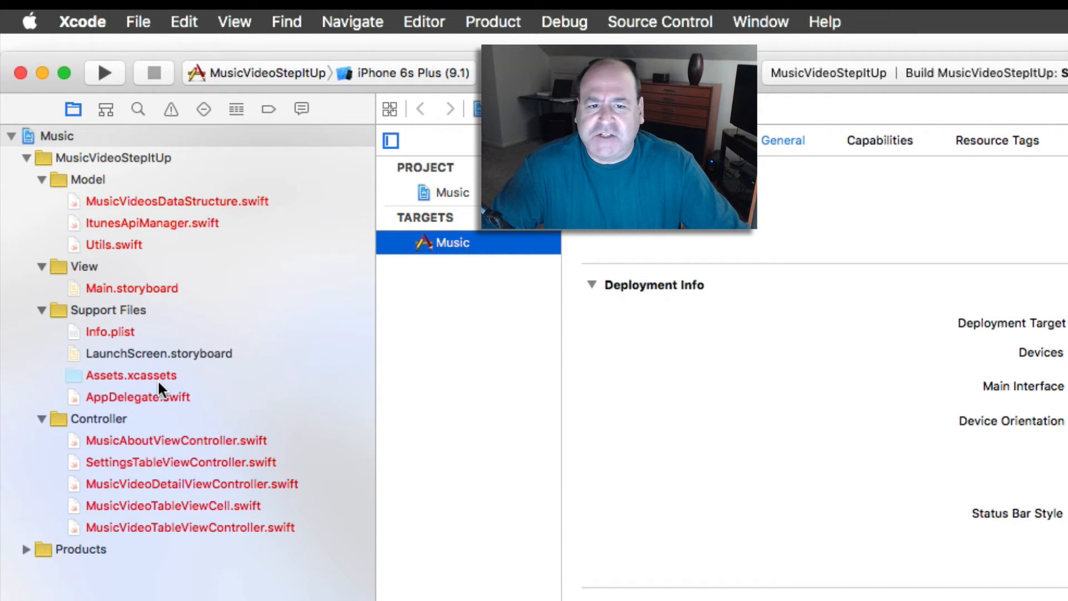
left_click(43, 179)
left_click(30, 155)
left_click(29, 158)
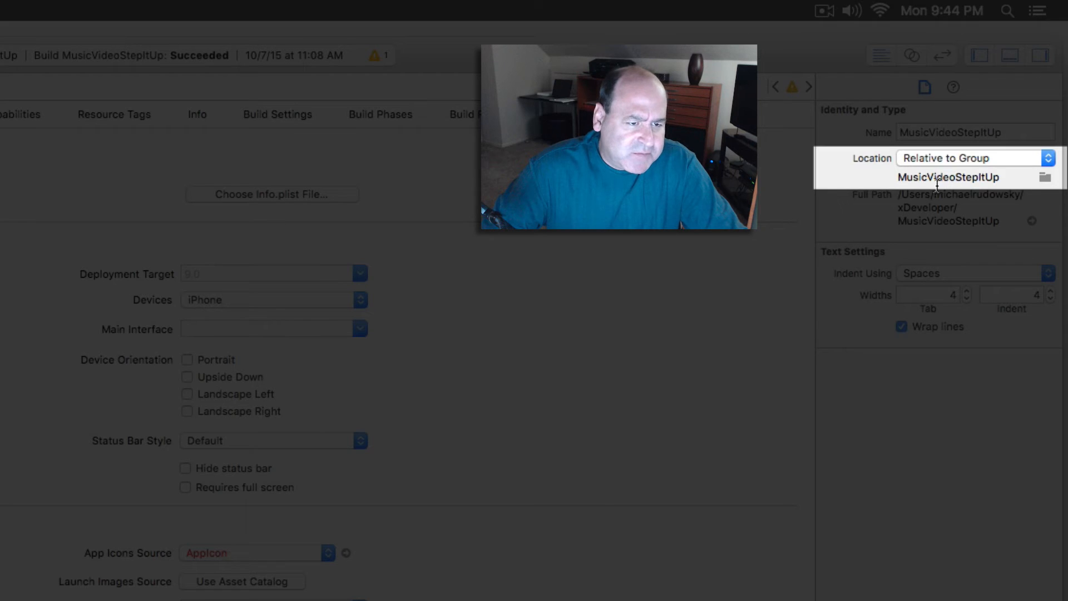
left_click(1046, 178)
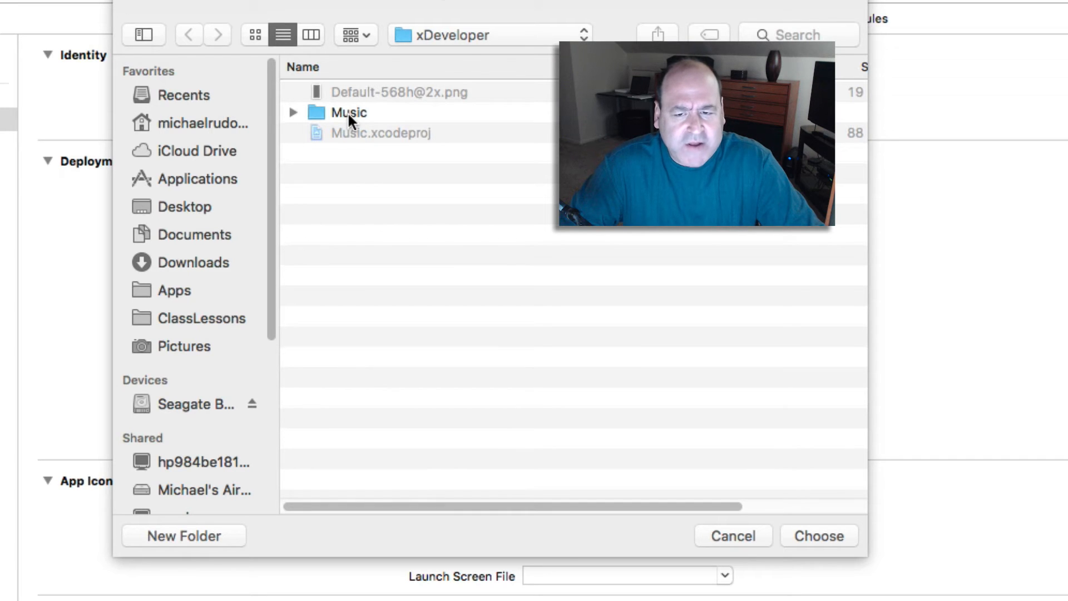
left_click(348, 113)
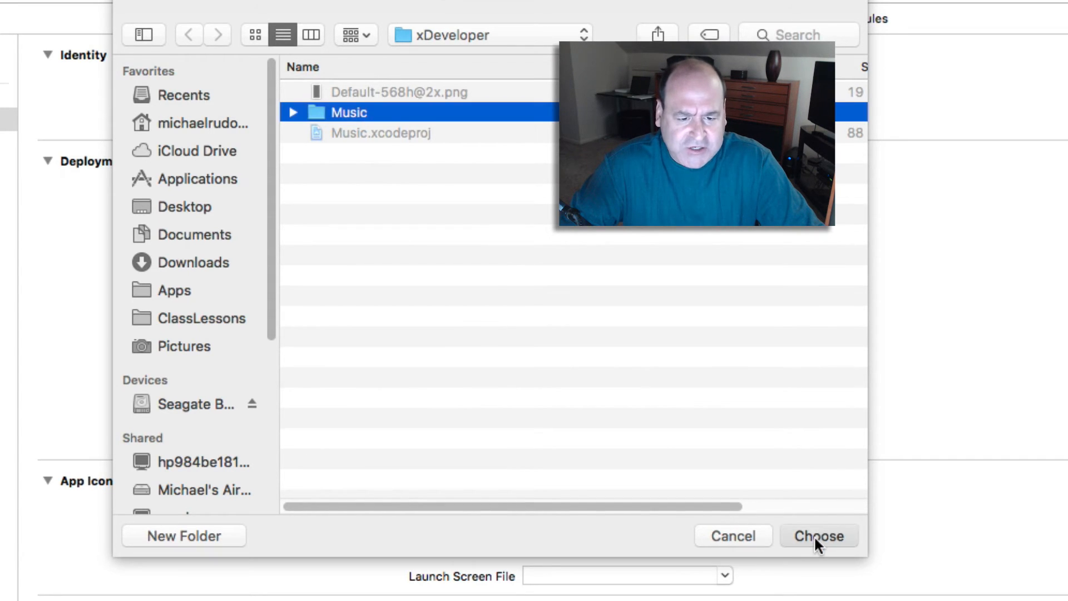
left_click(815, 536)
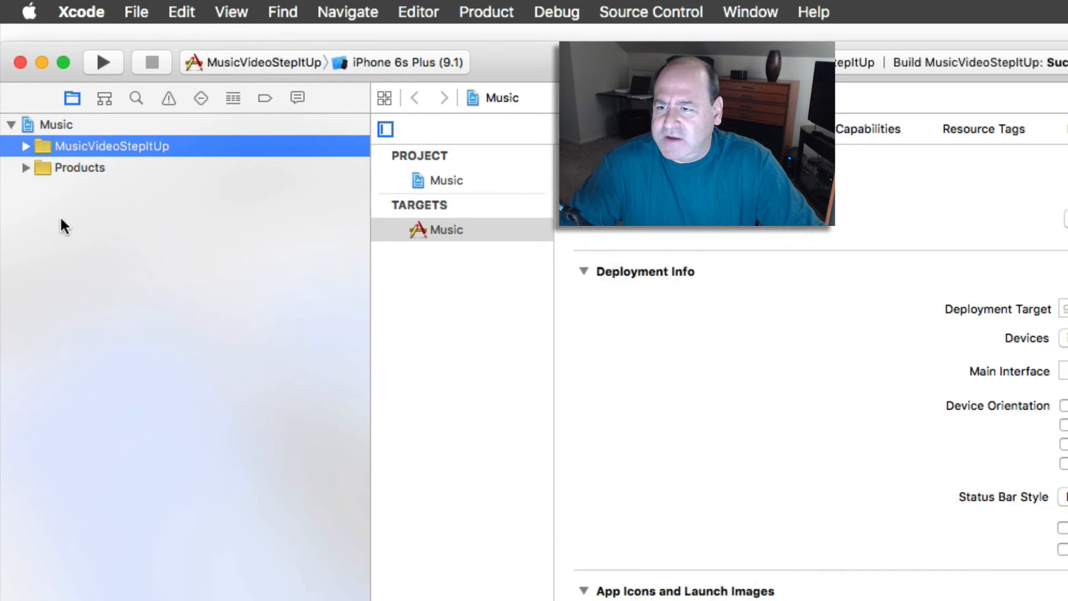
left_click(26, 146)
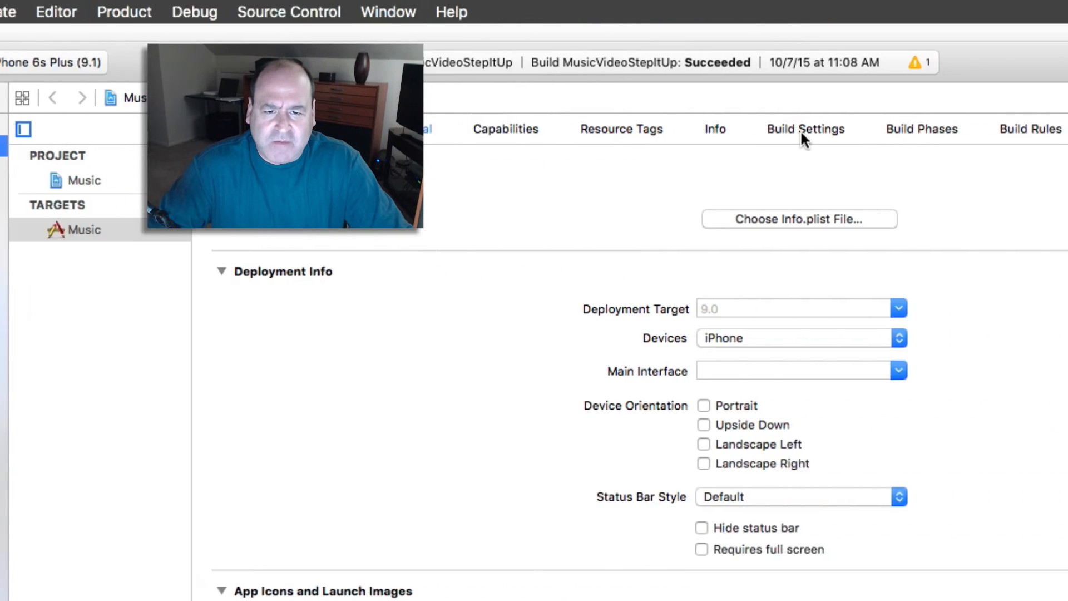
- Find the plist build settings of the Music target and set Info.plist File to Music/Info.plist
left_click(801, 129)
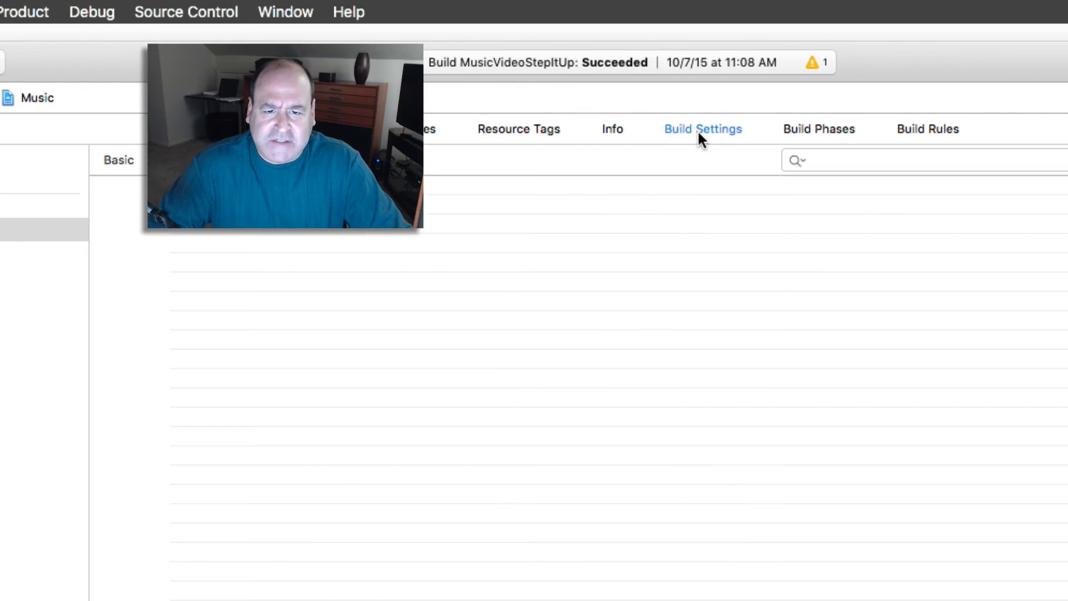
left_click(818, 162)
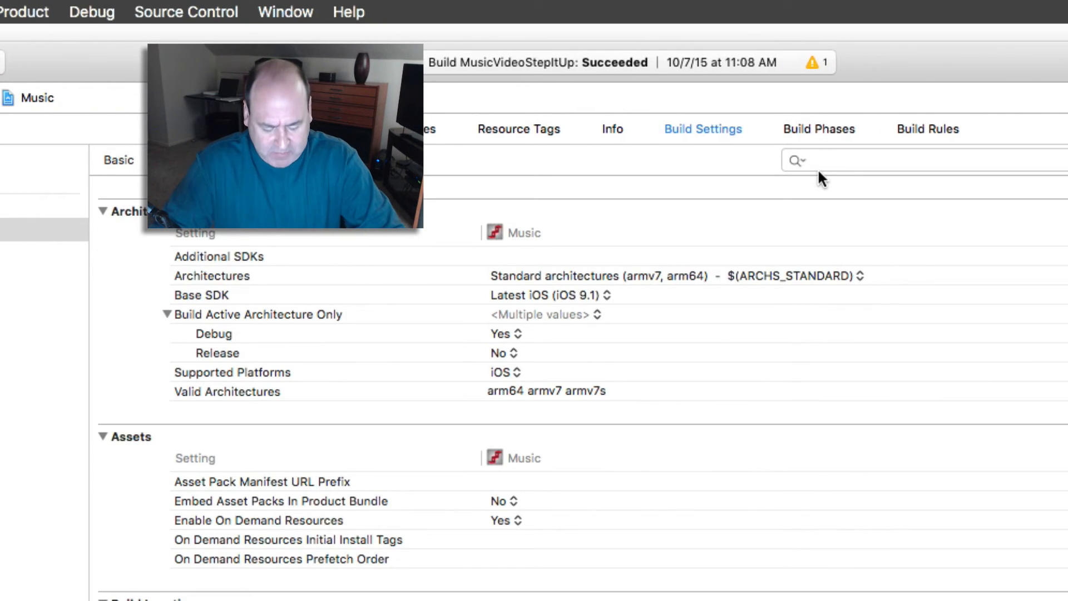
type("plist")
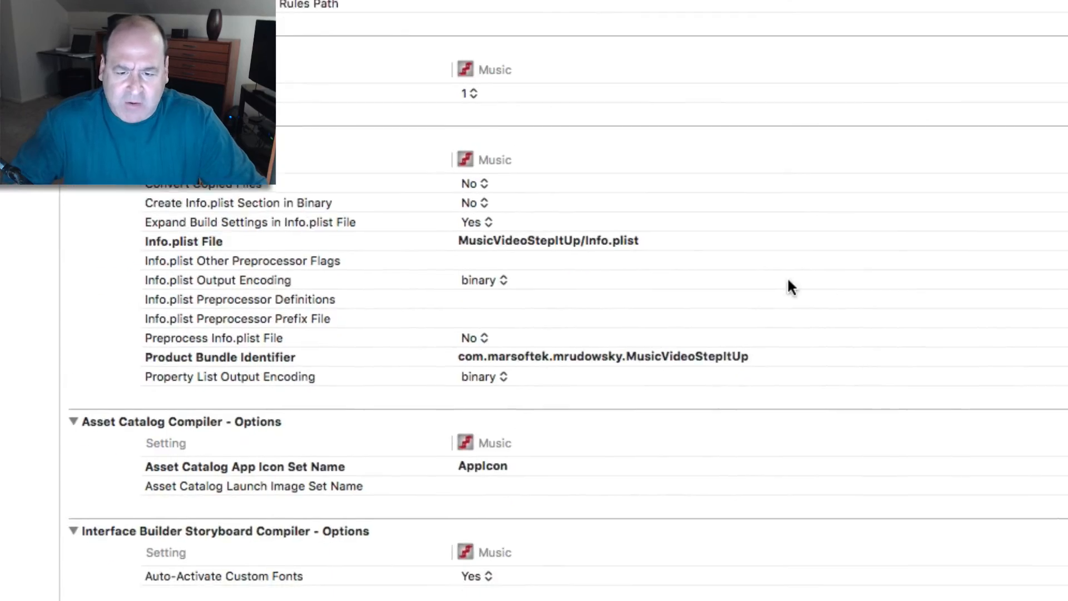
left_click(145, 225)
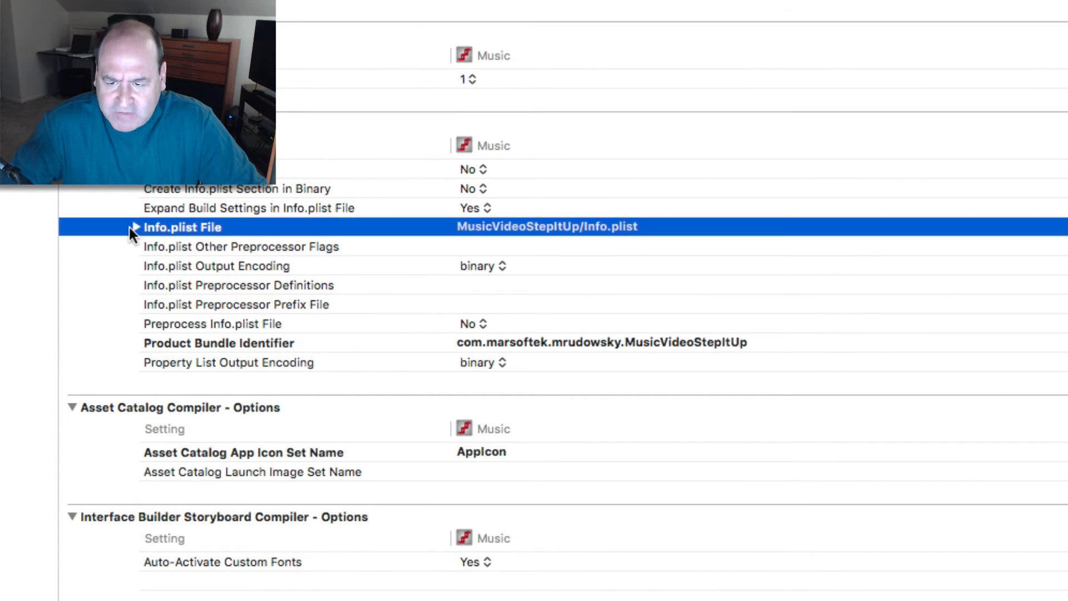
left_click(135, 227)
double_click(555, 226)
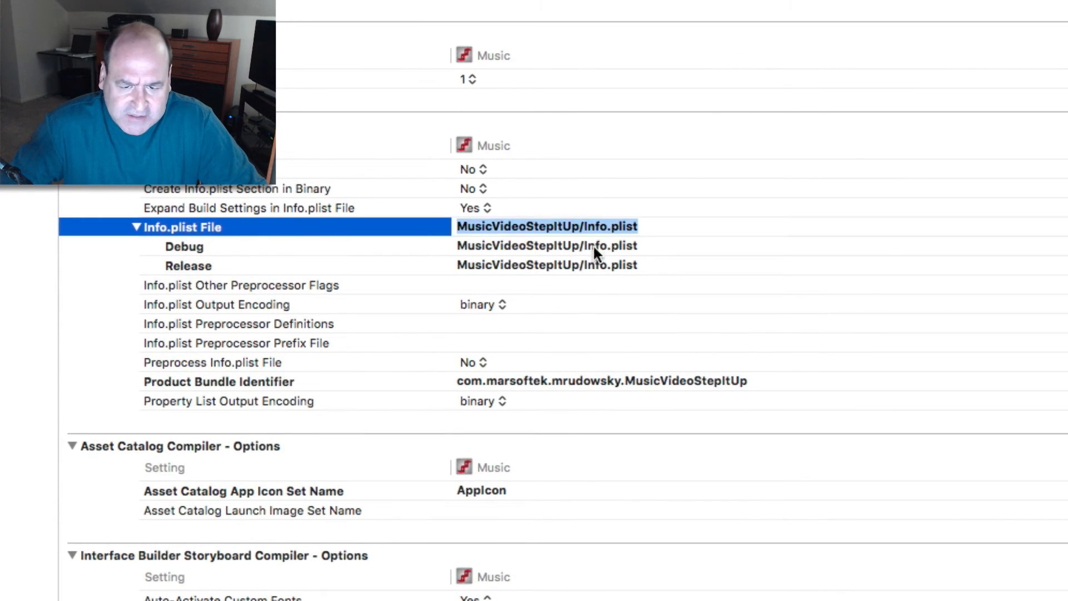
left_click_drag(580, 226, 548, 227)
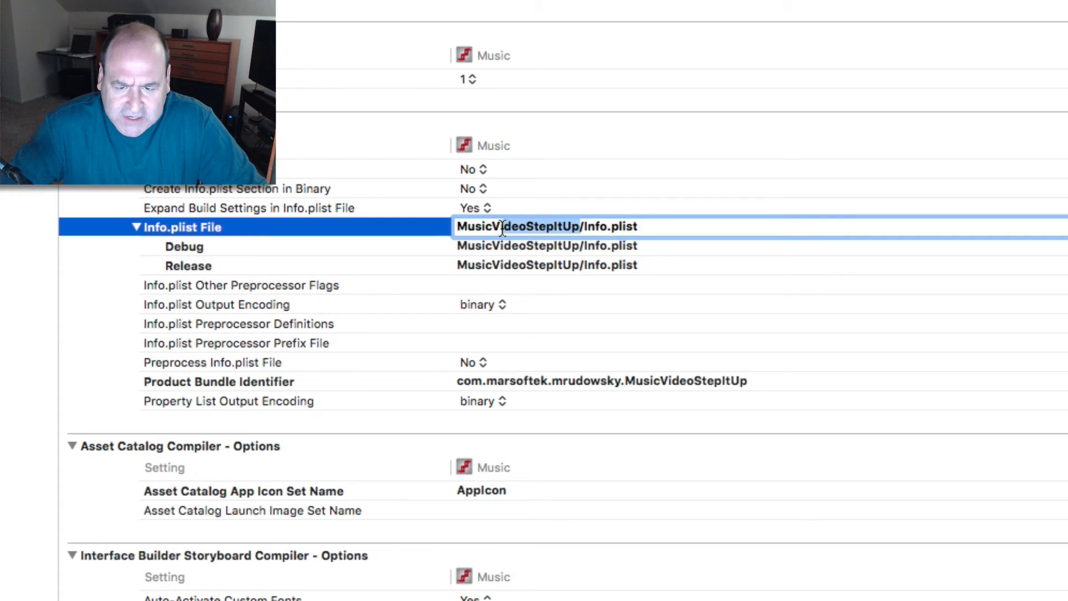
type("Music")
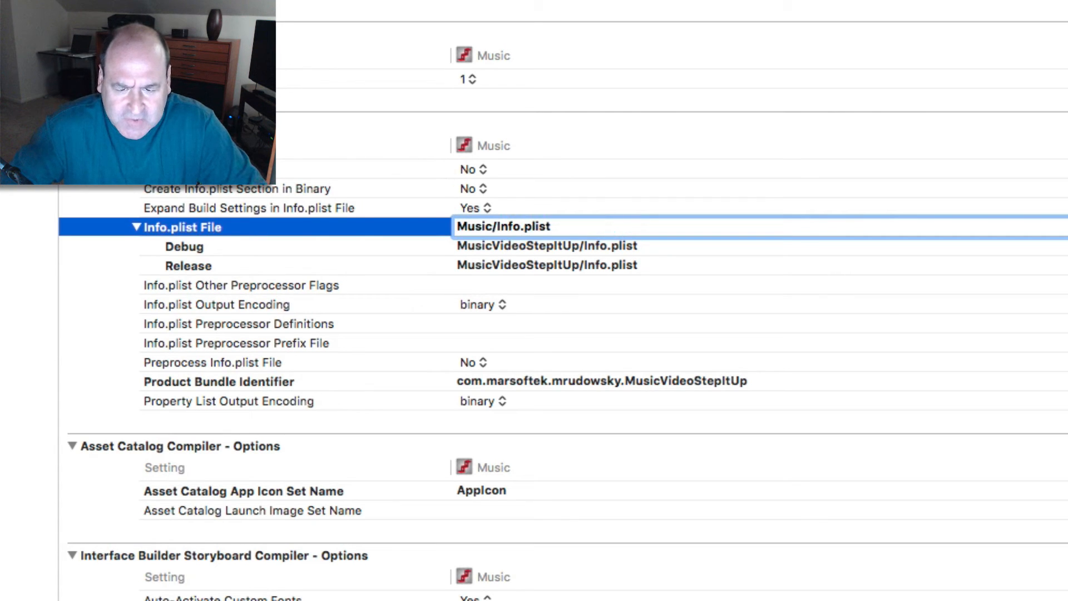
key("Return")
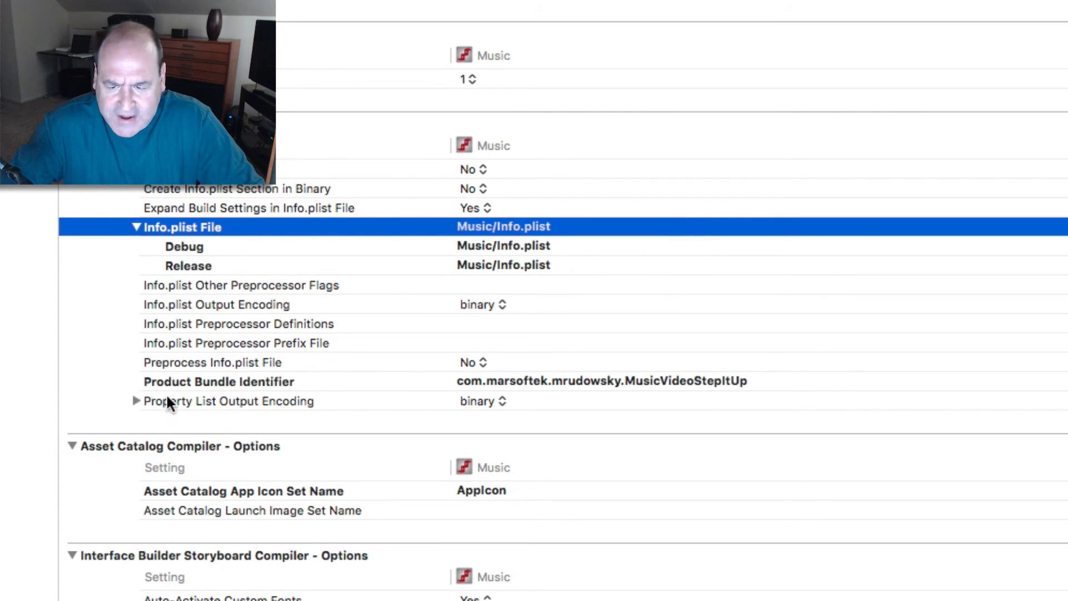
- Change the final part of the Music target's Product Bundle Identifier from MusicVideoStepItUp to Music for both Debug and Release
left_click(136, 382)
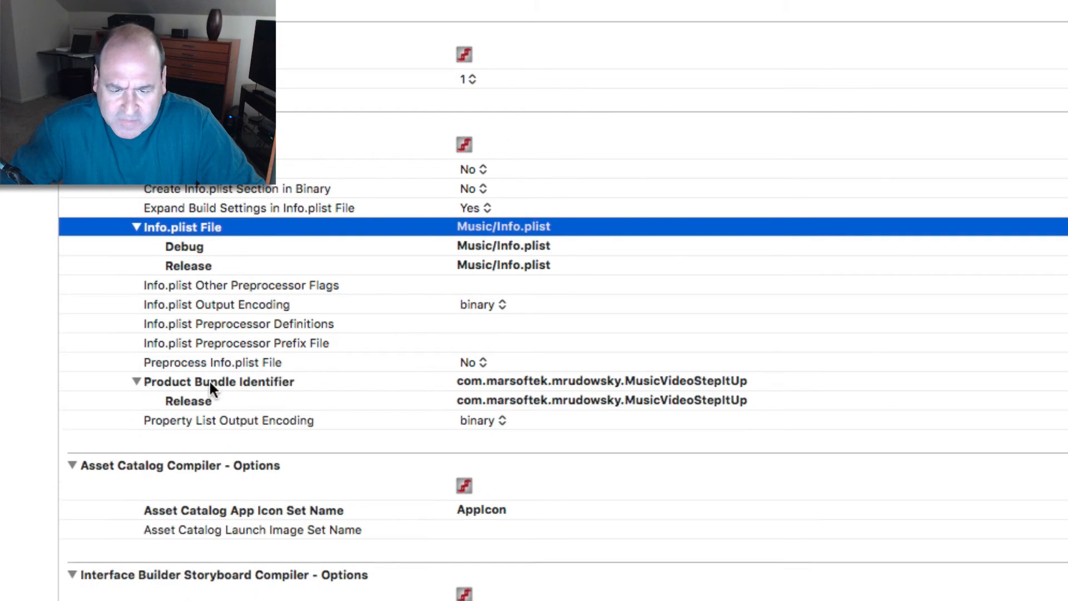
left_click(689, 386)
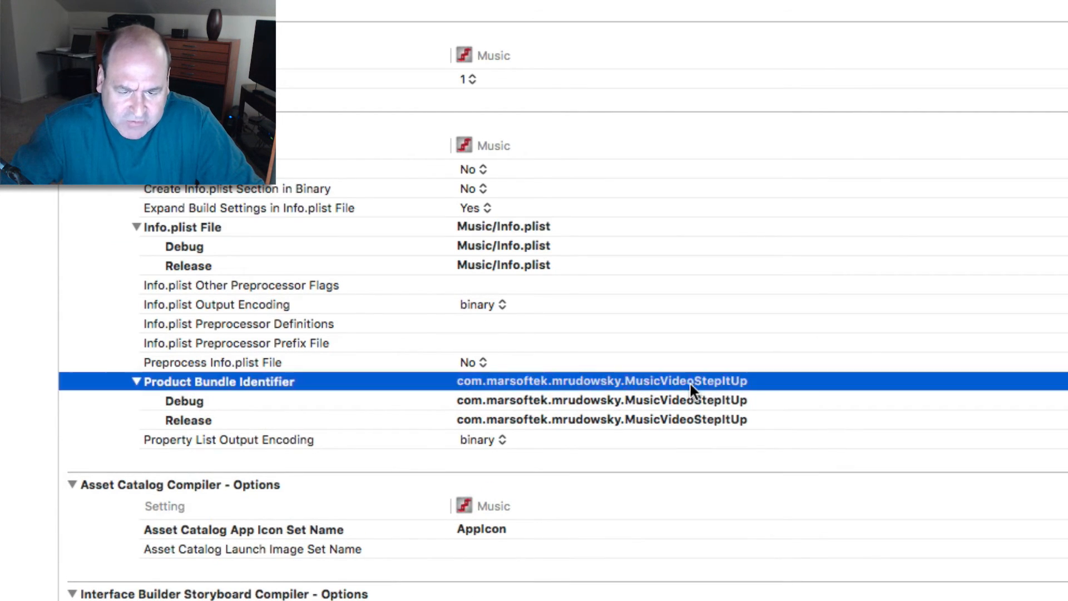
double_click(746, 382)
key("Right")
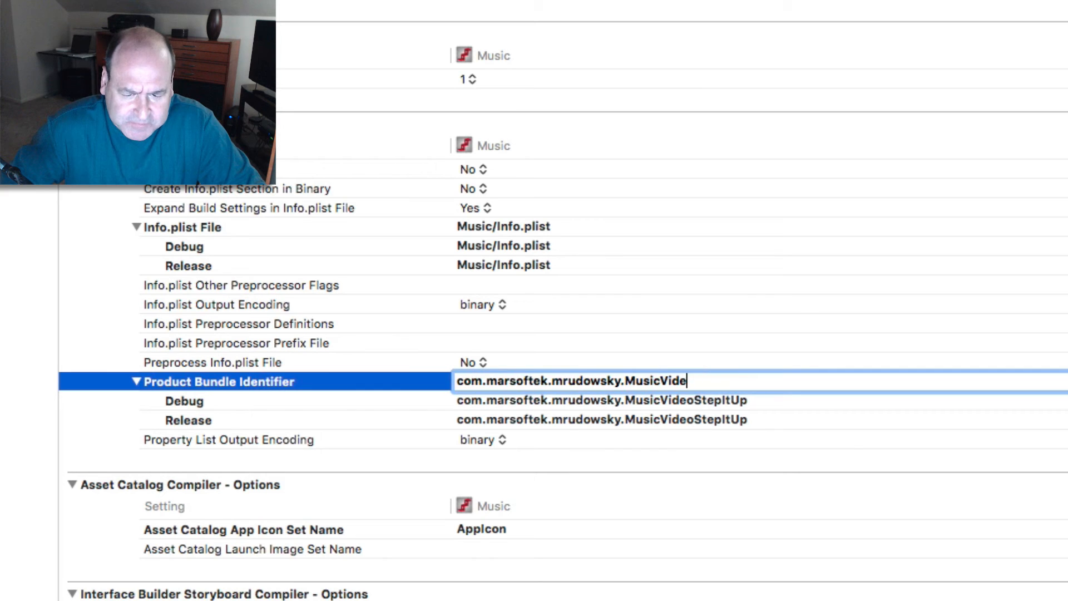
key("Return")
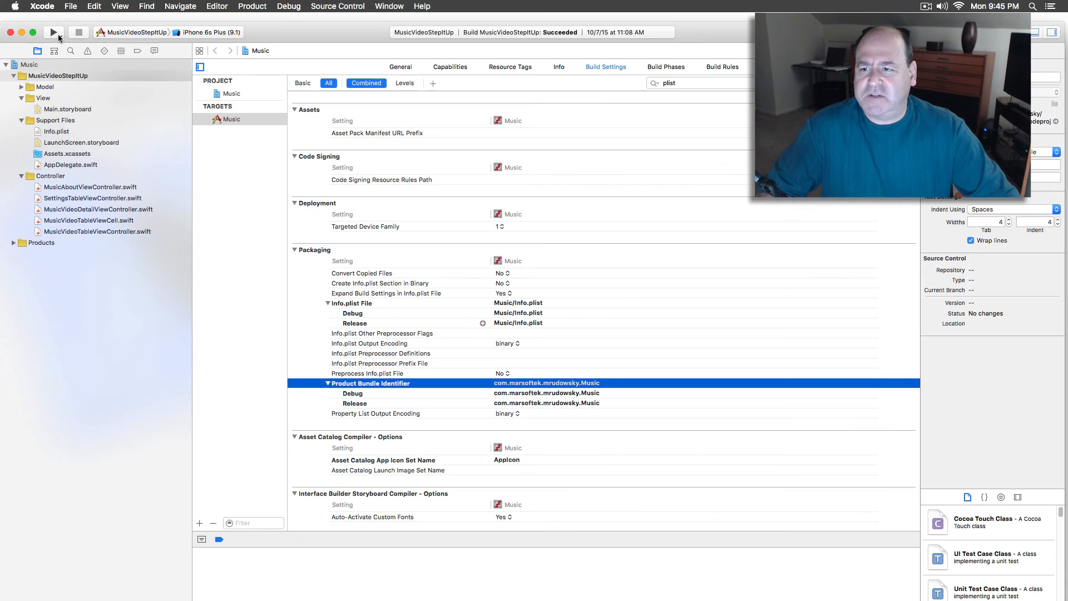
- Run the project on the iPhone 6s Plus simulator and browse the Top iTunes Music Videos list down to Good for You
left_click(56, 33)
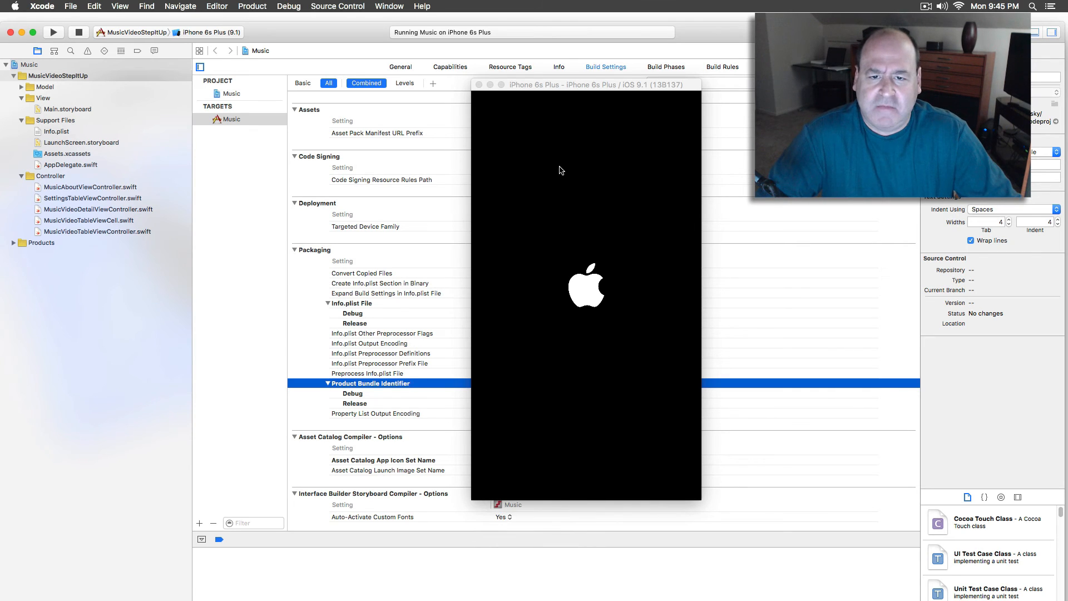
left_click_drag(593, 87, 539, 87)
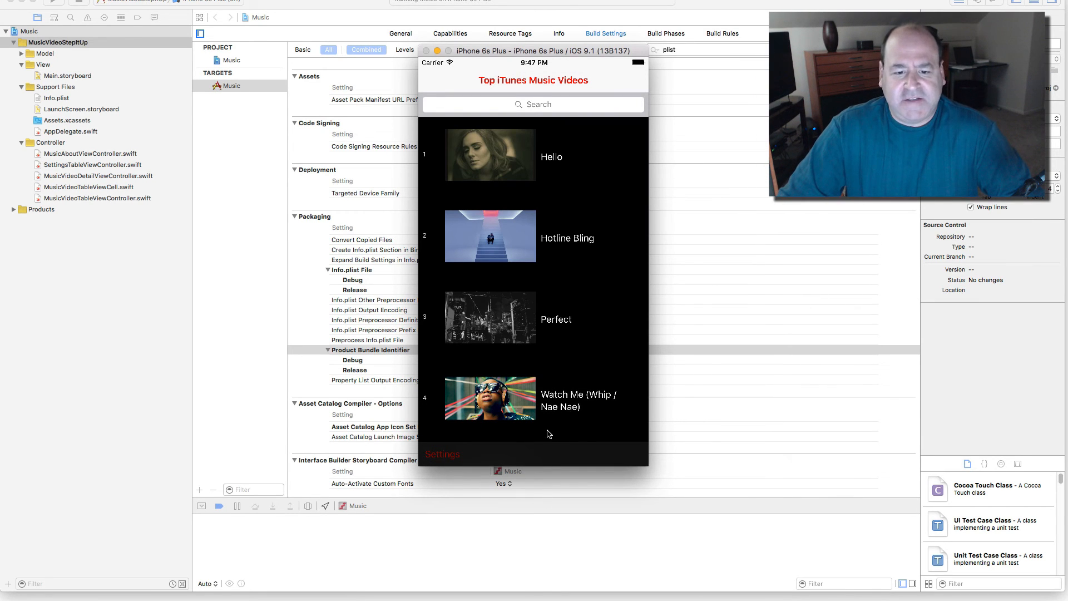
scroll(559, 354, "down", 10)
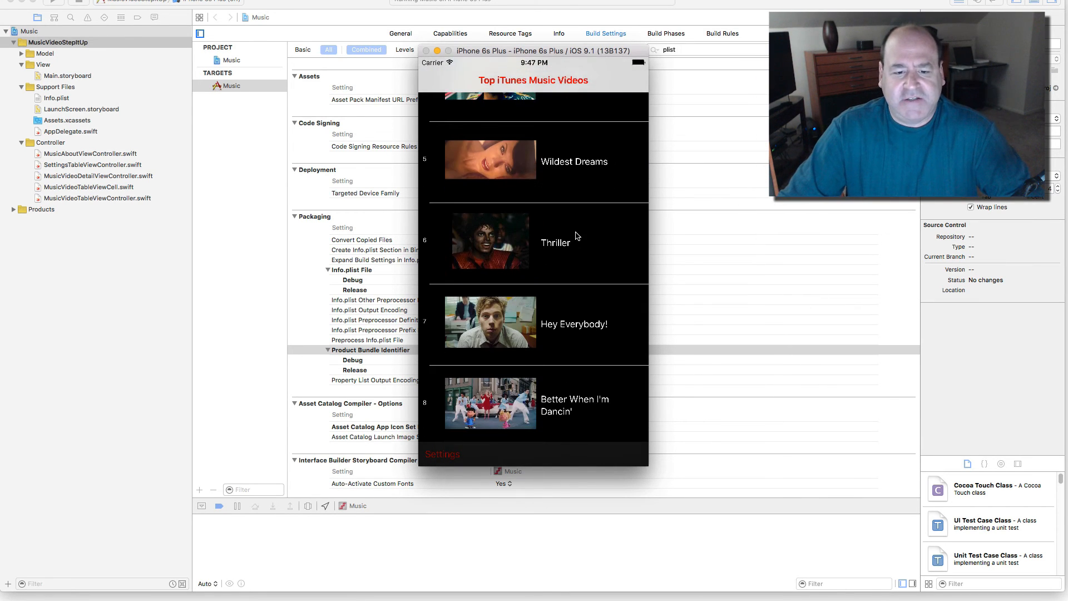
scroll(511, 265, "down", 5)
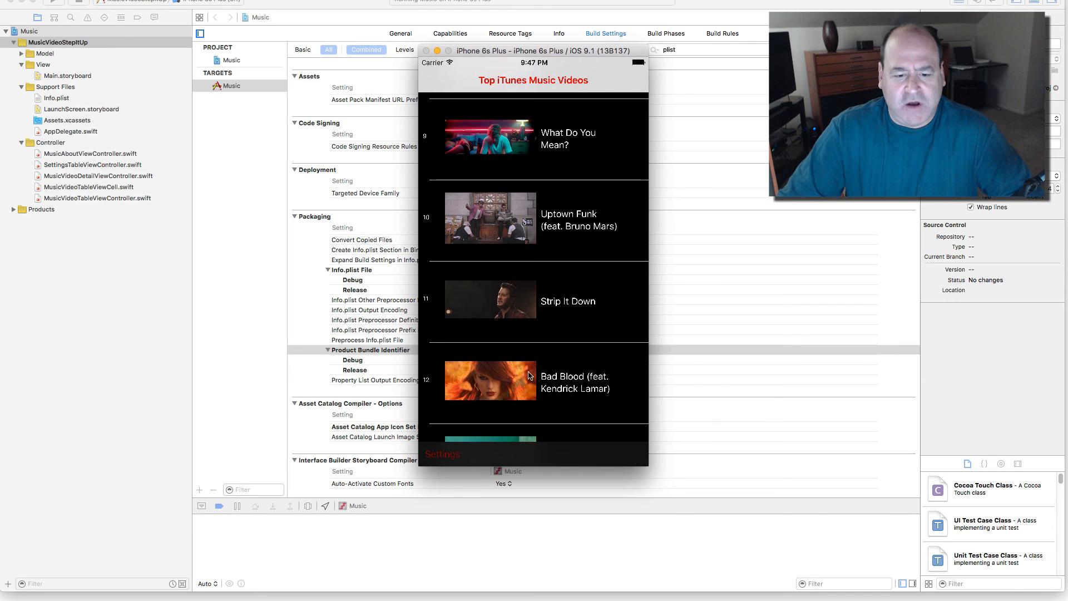
scroll(523, 384, "down", 5)
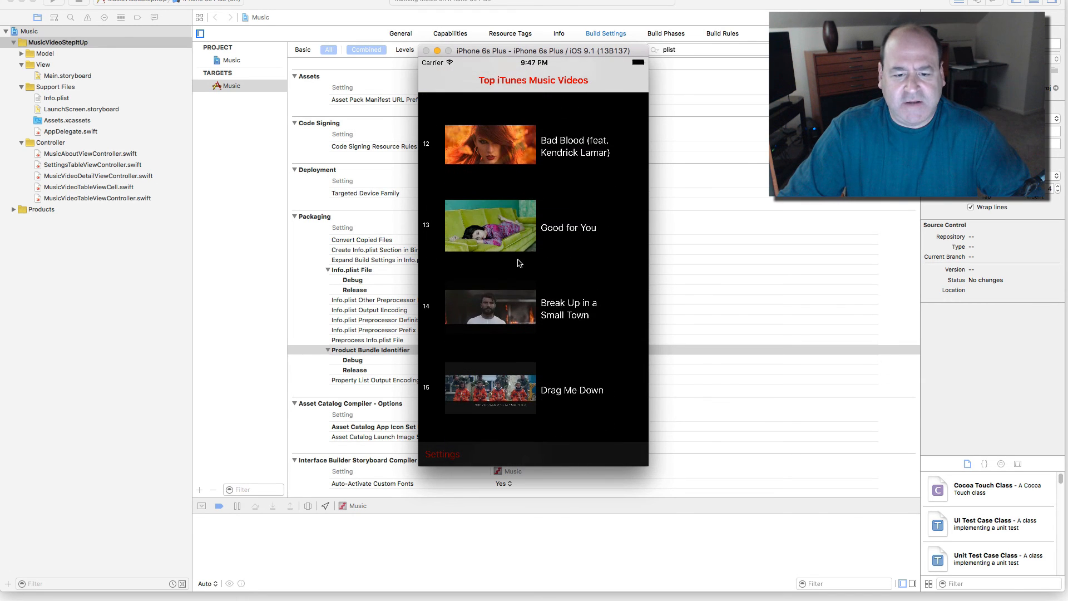
- Open the Good for You video's details, play its preview and close the player
left_click(512, 188)
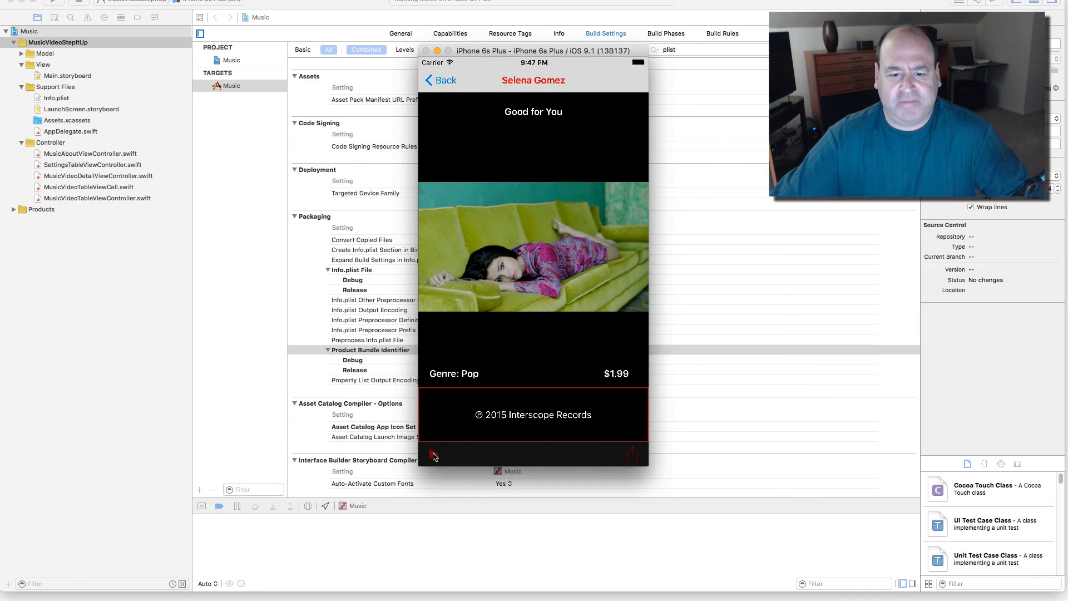
left_click(433, 455)
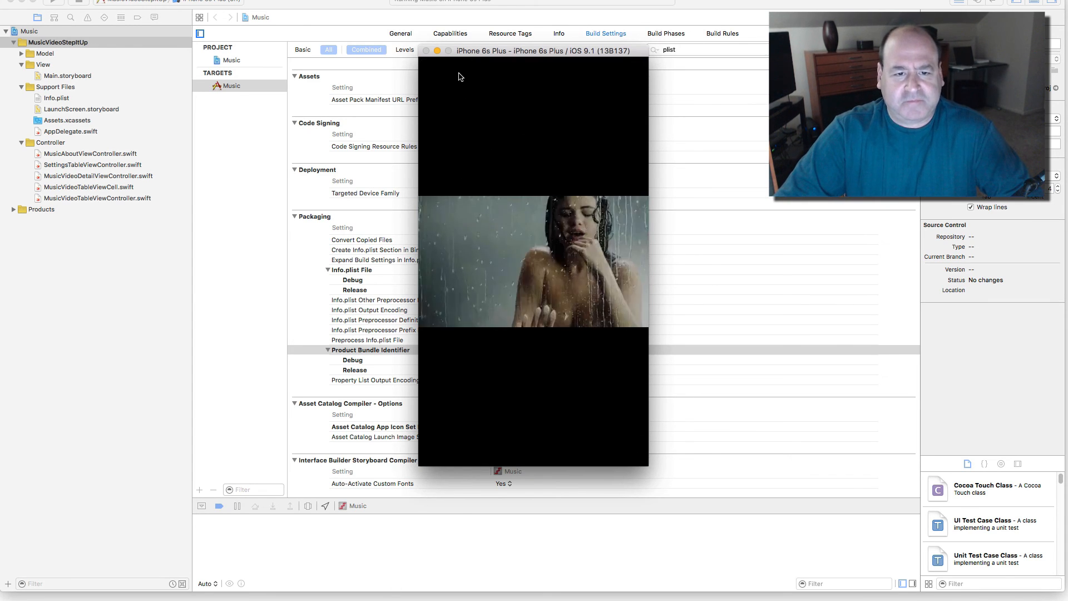
left_click(517, 409)
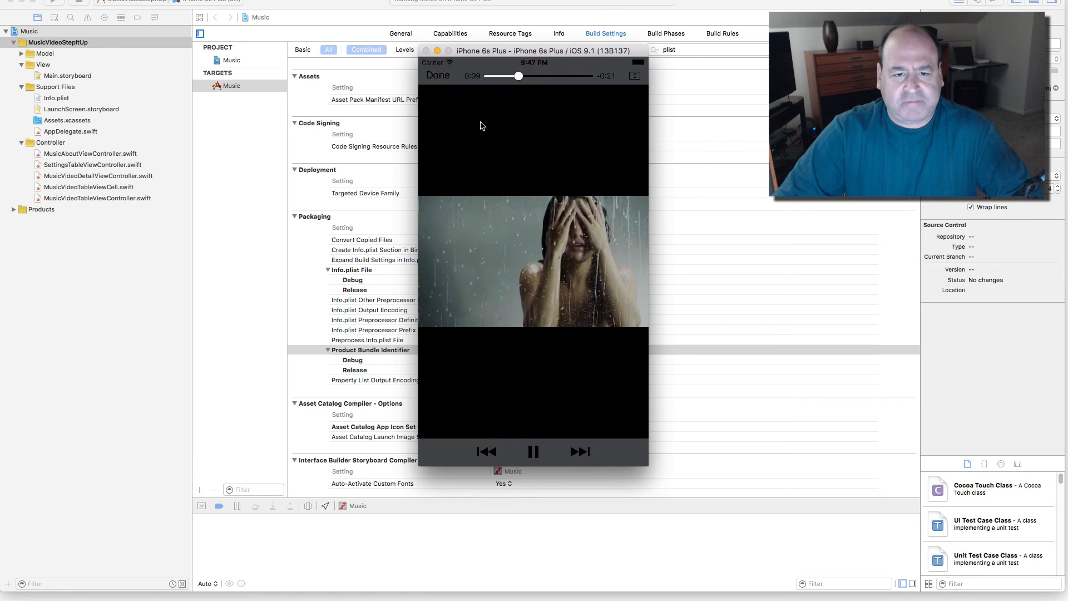
left_click(438, 75)
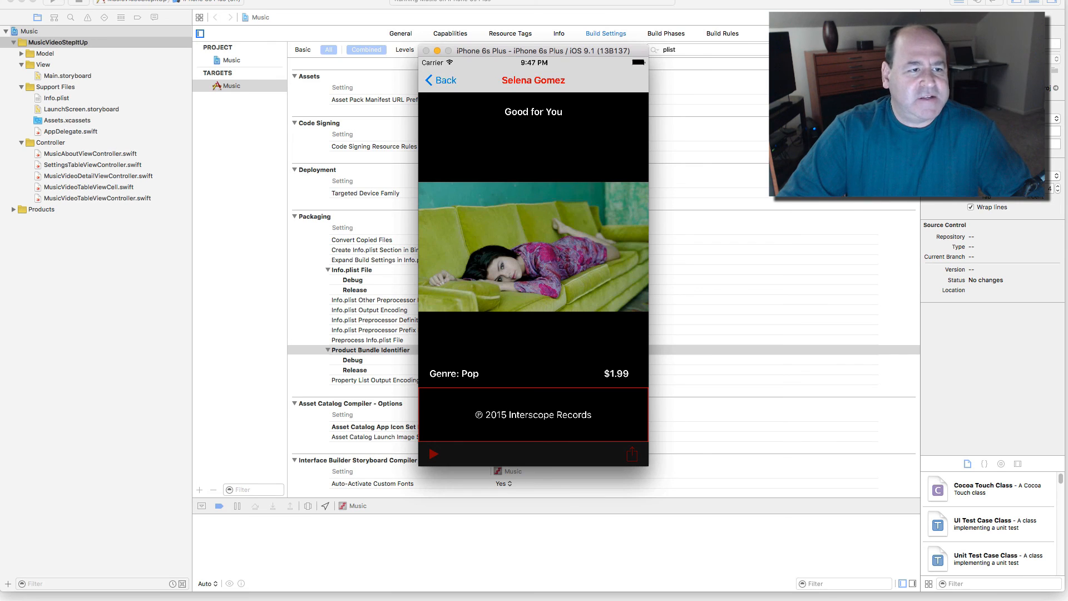
- Quit the simulator and open the MusicVideoStepItUp group's name for editing in the project navigator
left_click(48, 0)
left_click(63, 76)
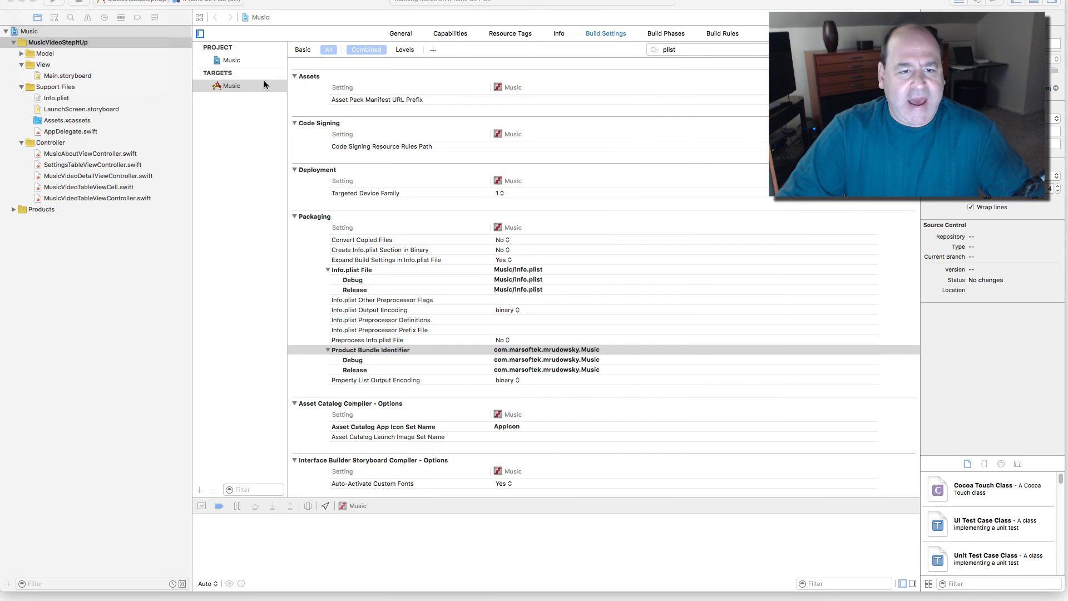
left_click(73, 45)
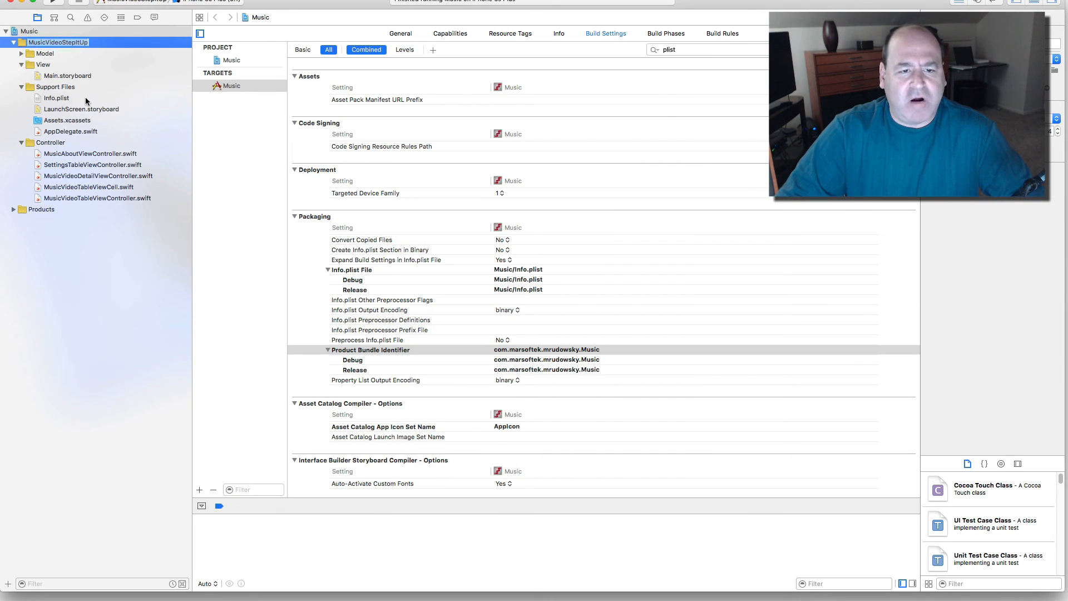